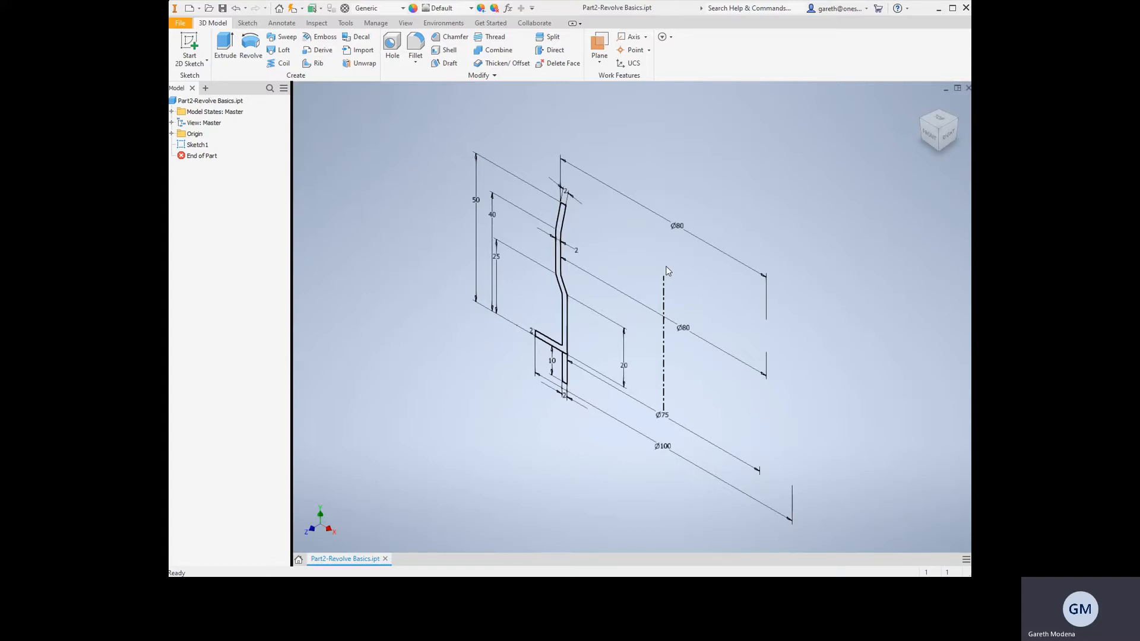
Open Sketch1 to examine the profile, its dimensions and the centreline, and finish the sketch.
mouse_move(665, 271)
middle_mouse_down("shift")
mouse_move(628, 247)
mouse_move(611, 273)
mouse_move(648, 254)
mouse_move(703, 256)
mouse_move(580, 262)
mouse_move(643, 257)
mouse_move(630, 330)
middle_mouse_up("shift")
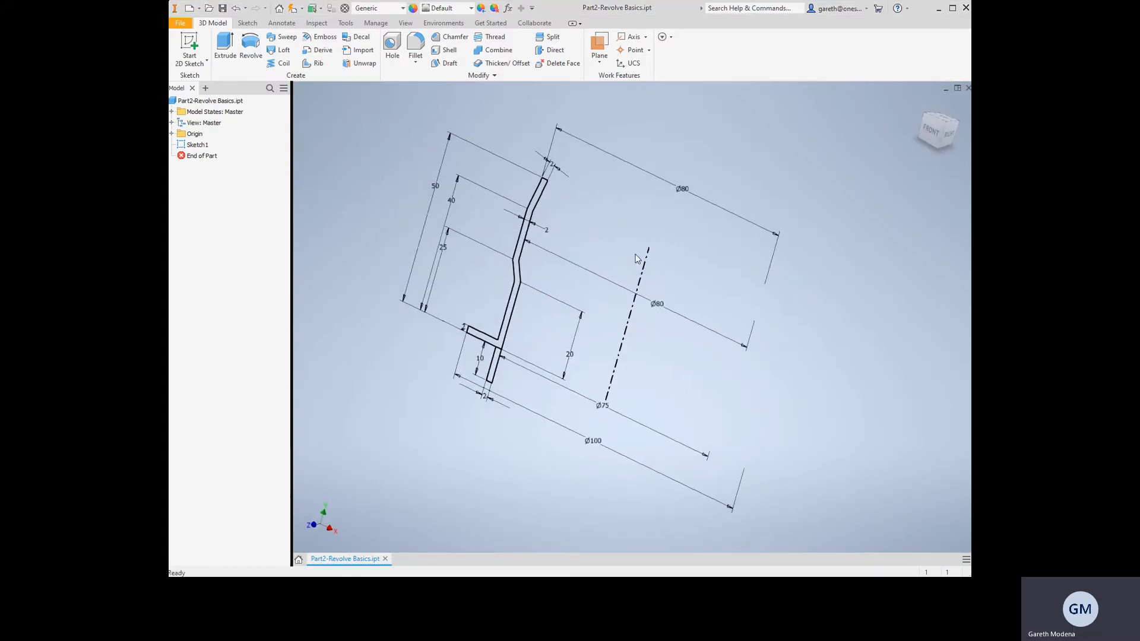
mouse_move(466, 144)
middle_mouse_down("shift")
mouse_move(451, 180)
mouse_move(471, 141)
middle_mouse_up("shift")
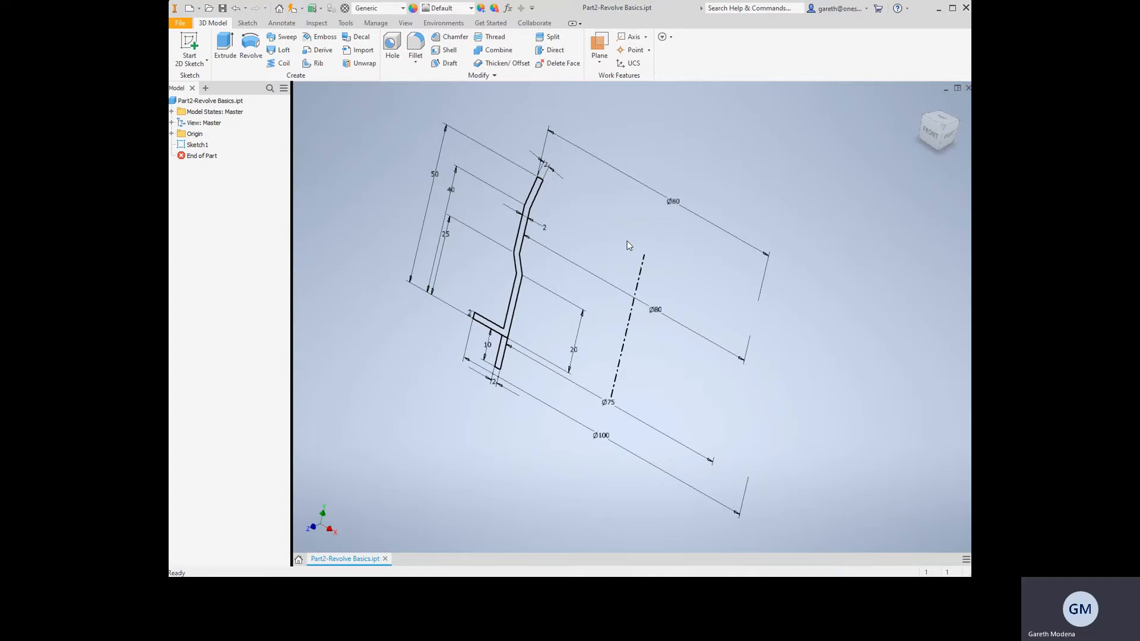
mouse_move(632, 236)
middle_mouse_down("shift")
mouse_move(666, 224)
mouse_move(653, 229)
mouse_move(750, 237)
mouse_move(673, 222)
mouse_move(647, 237)
middle_mouse_up("shift")
double_click(197, 144)
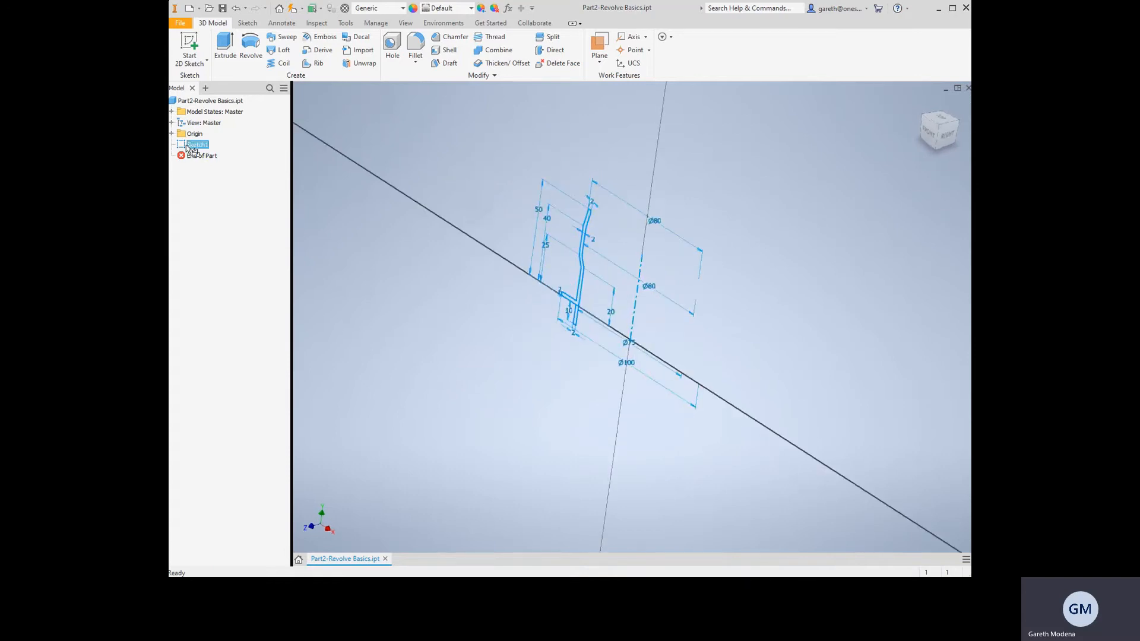
scroll(660, 310, "up", 3)
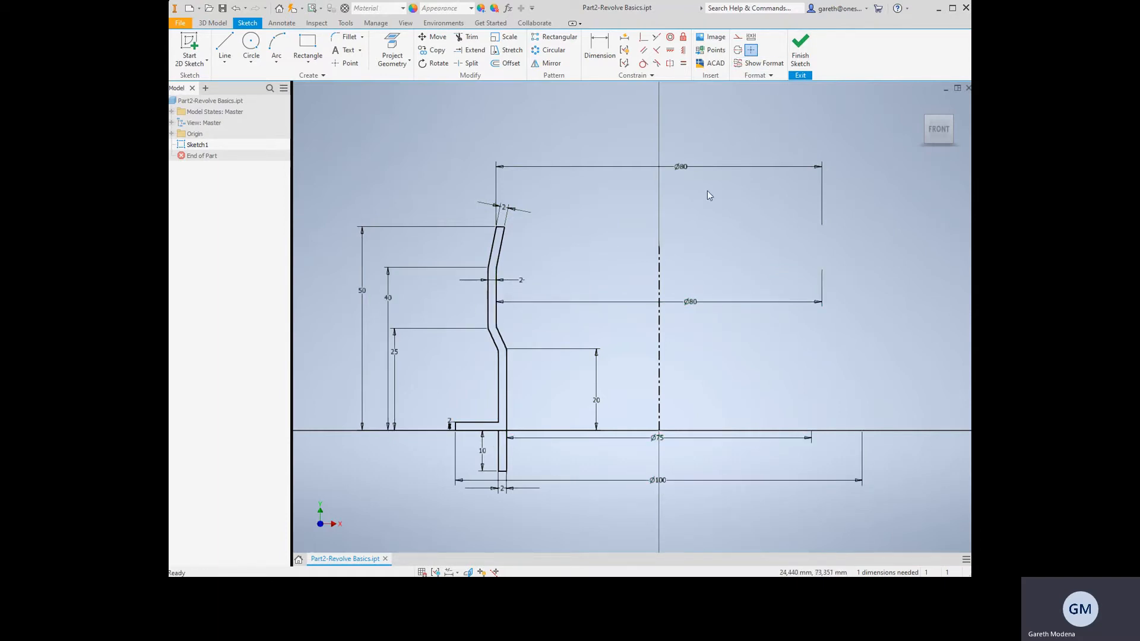
left_click(800, 50)
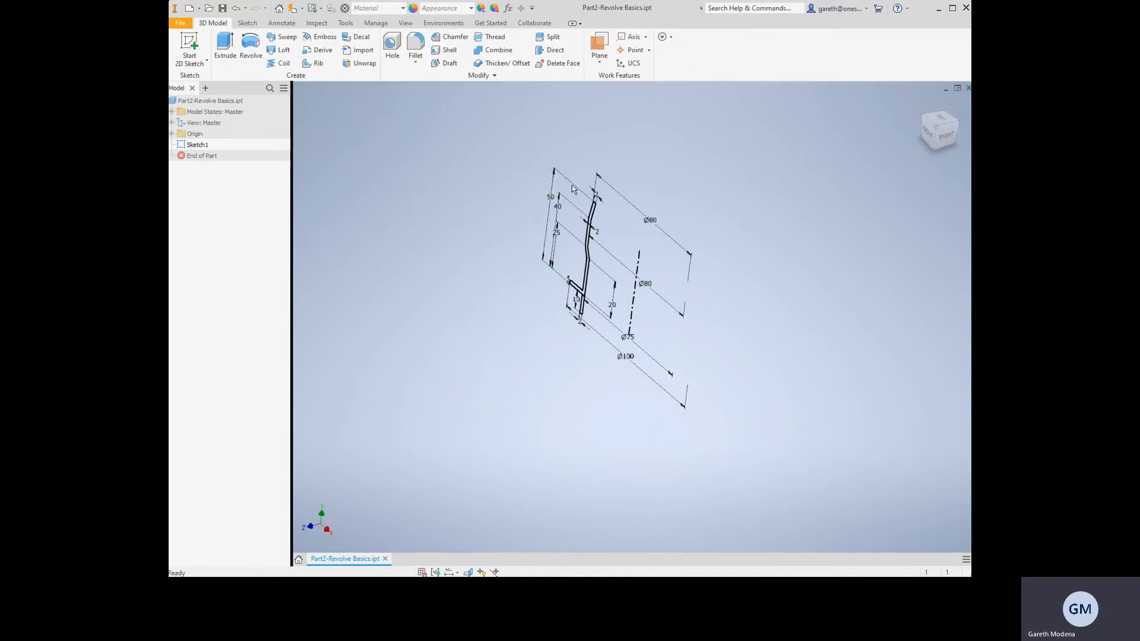
Start a Revolve using the lower 10 mm leg of the sketch as profile and the dash-dot centreline as axis.
mouse_move(497, 218)
middle_mouse_down("shift")
mouse_move(542, 213)
mouse_move(564, 191)
mouse_move(643, 216)
middle_mouse_up("shift")
scroll(646, 217, "down", 4)
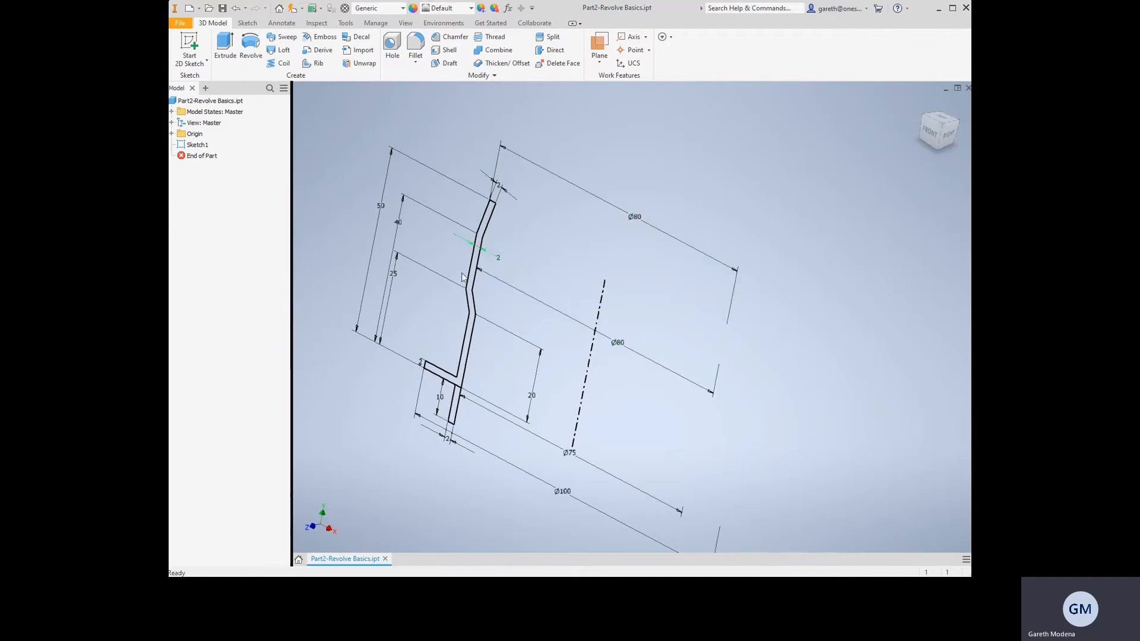
key("r")
left_click_drag(411, 103, 397, 95)
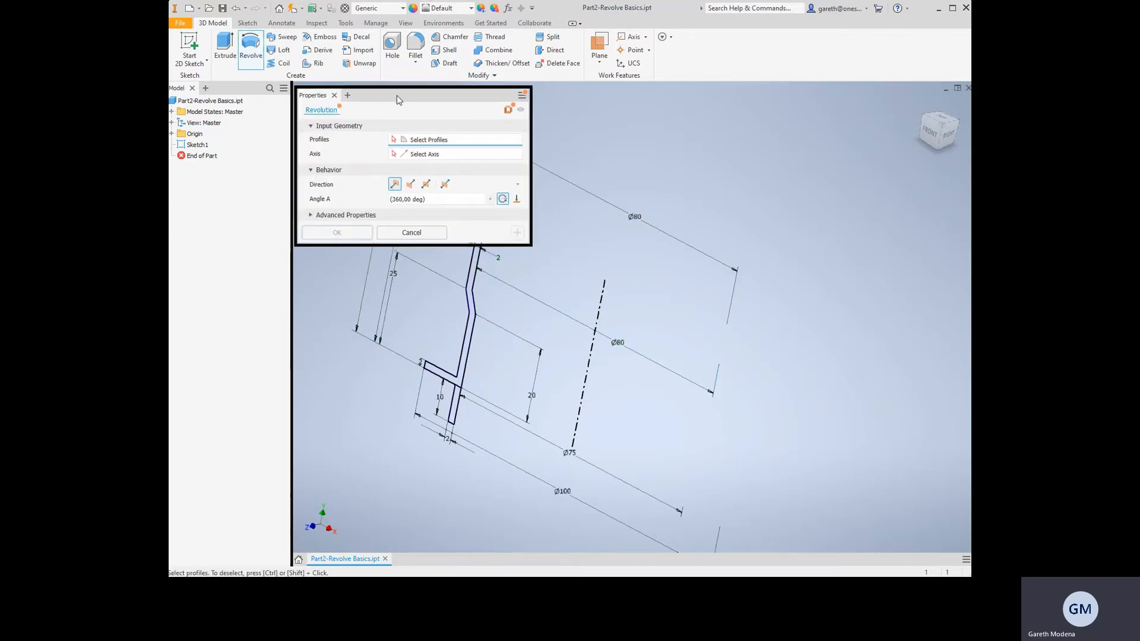
middle_click_drag(711, 304, 827, 286)
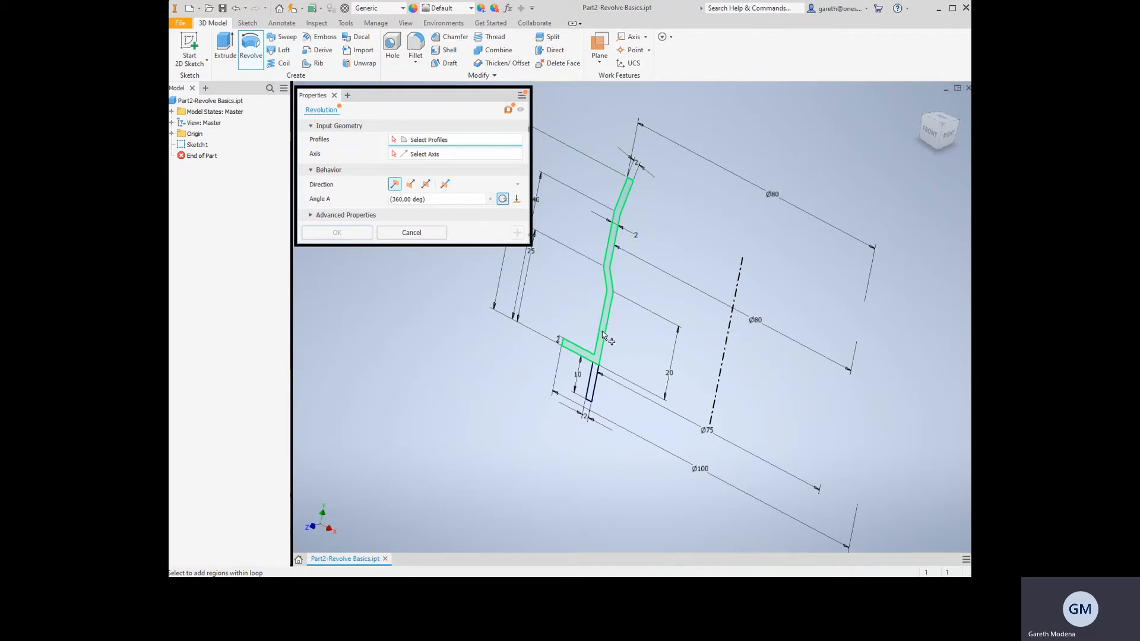
left_click(594, 387)
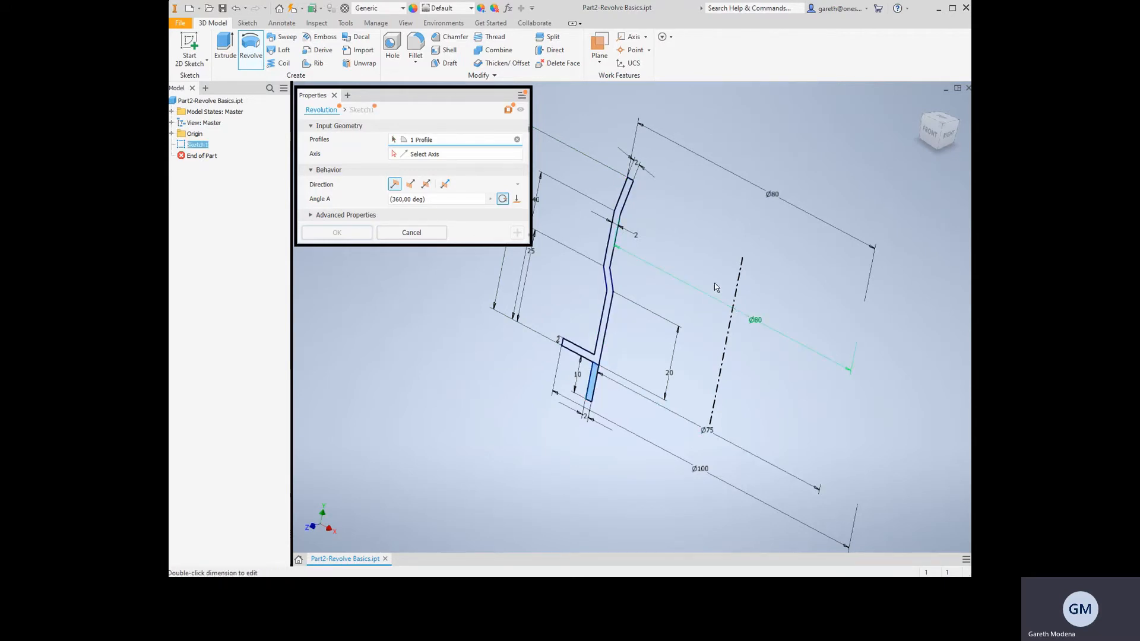
mouse_move(686, 254)
middle_mouse_down()
mouse_move(671, 224)
mouse_move(687, 239)
middle_mouse_up()
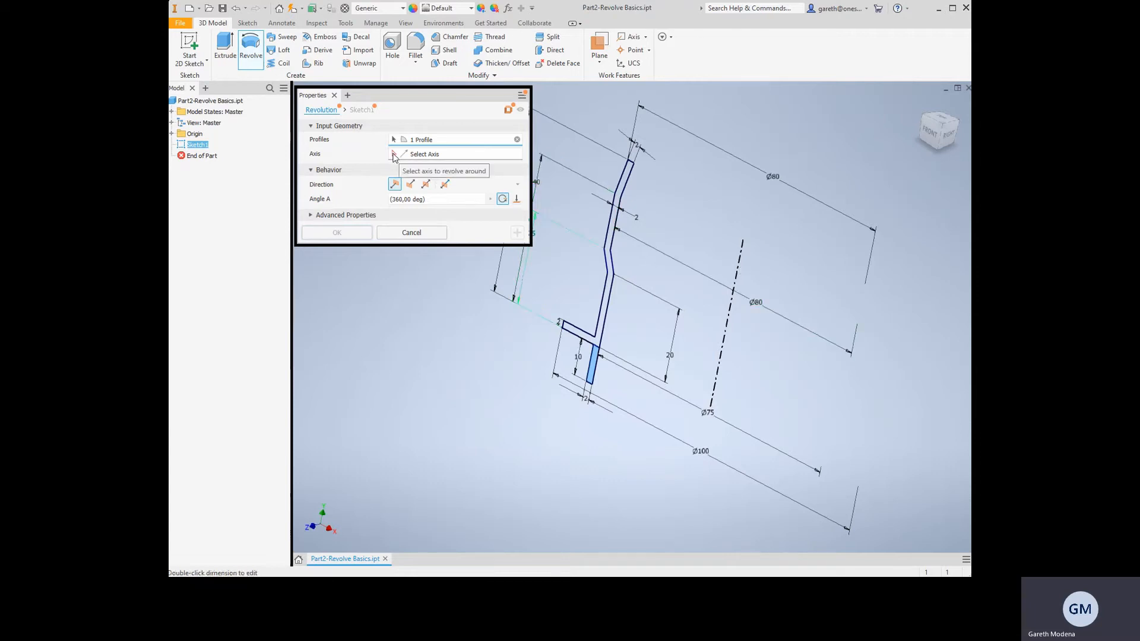
left_click(735, 274)
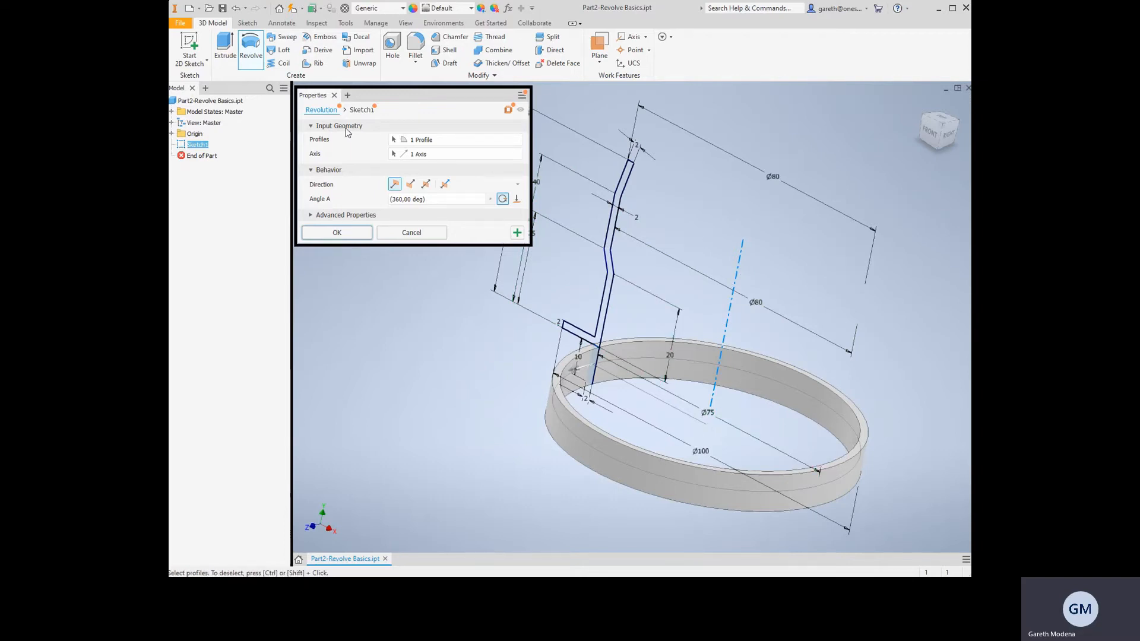
Replace the revolve axis with the inner vertical line of the upper profile region.
left_click(404, 156)
left_click(517, 154)
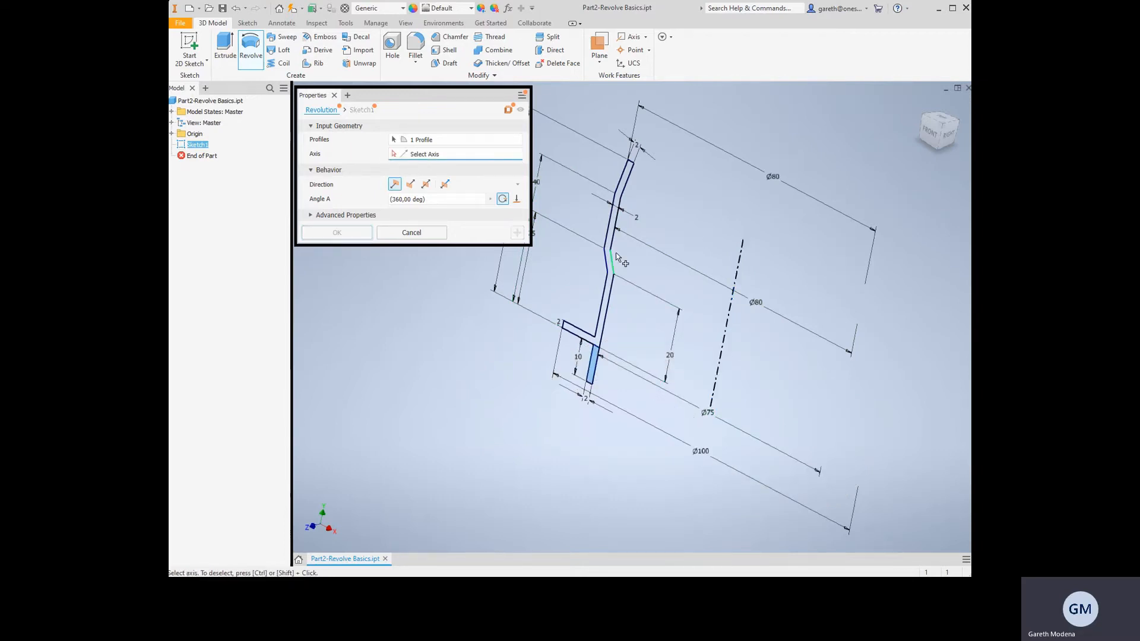
left_click(609, 294)
scroll(611, 376, "up", 5)
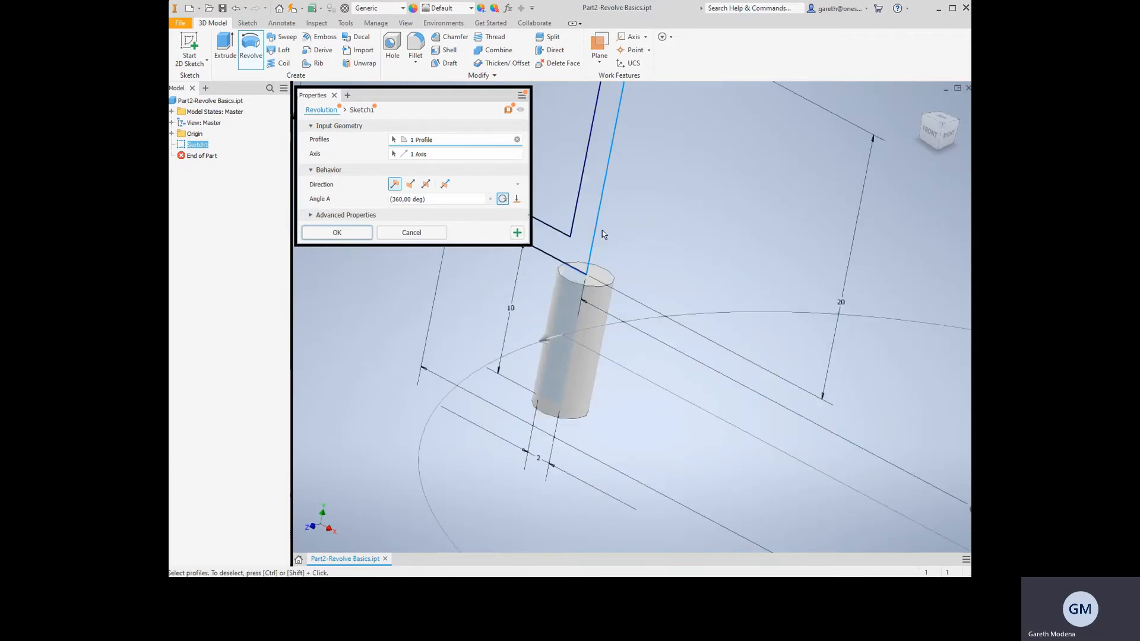
scroll(692, 229, "down", 2)
middle_click_drag(692, 229, 641, 245)
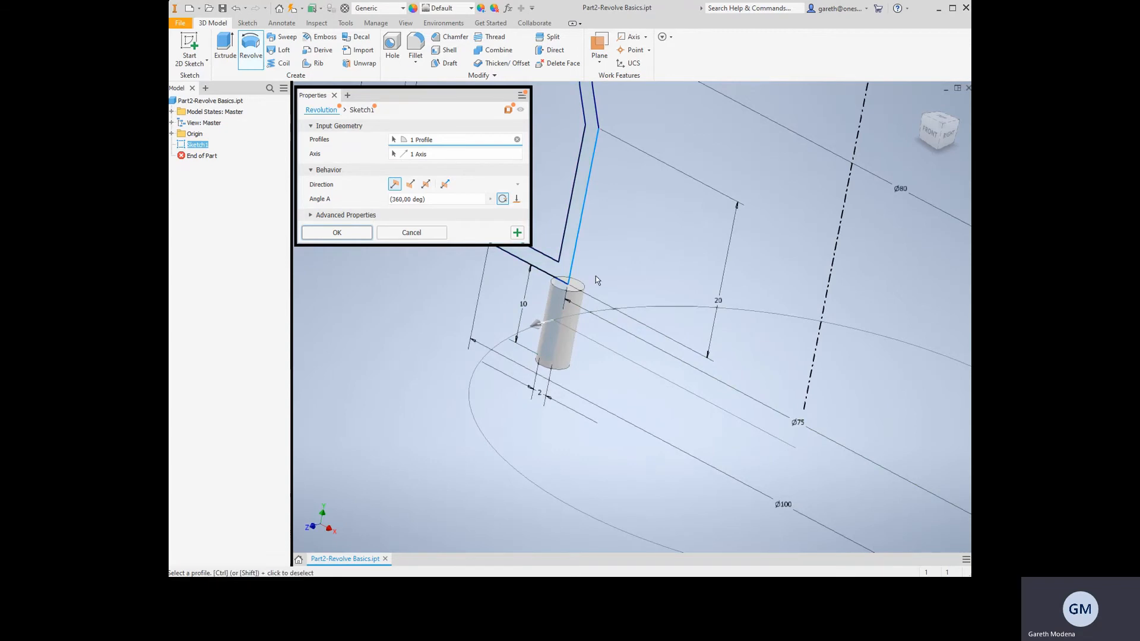
scroll(654, 280, "down", 2)
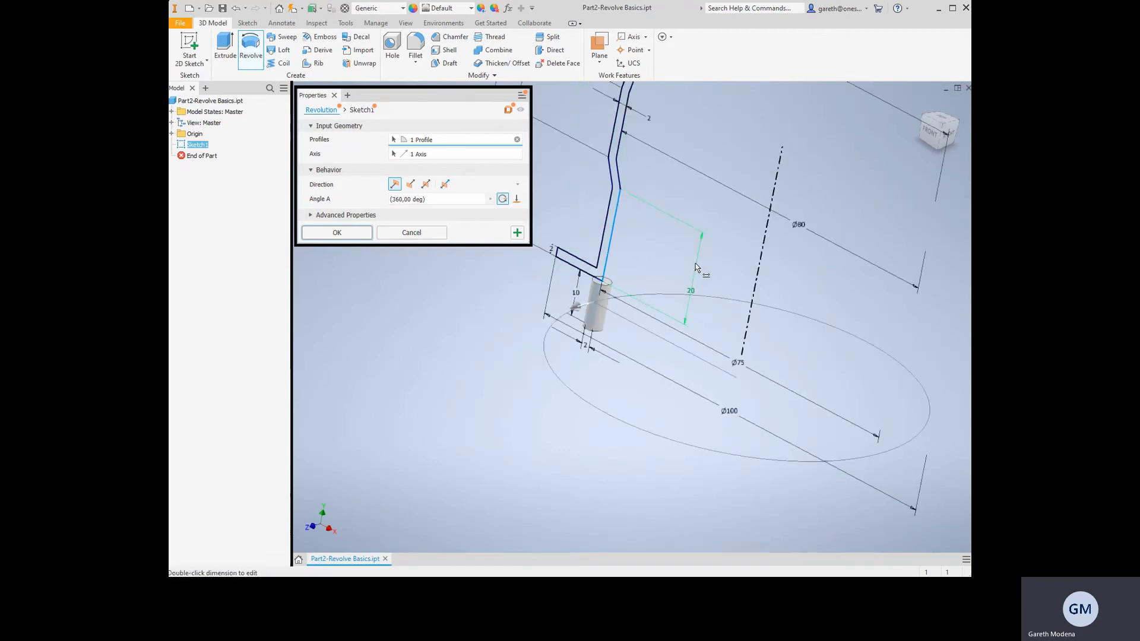
Clear the revolve axis and choose the dash-dot centreline instead.
left_click(517, 154)
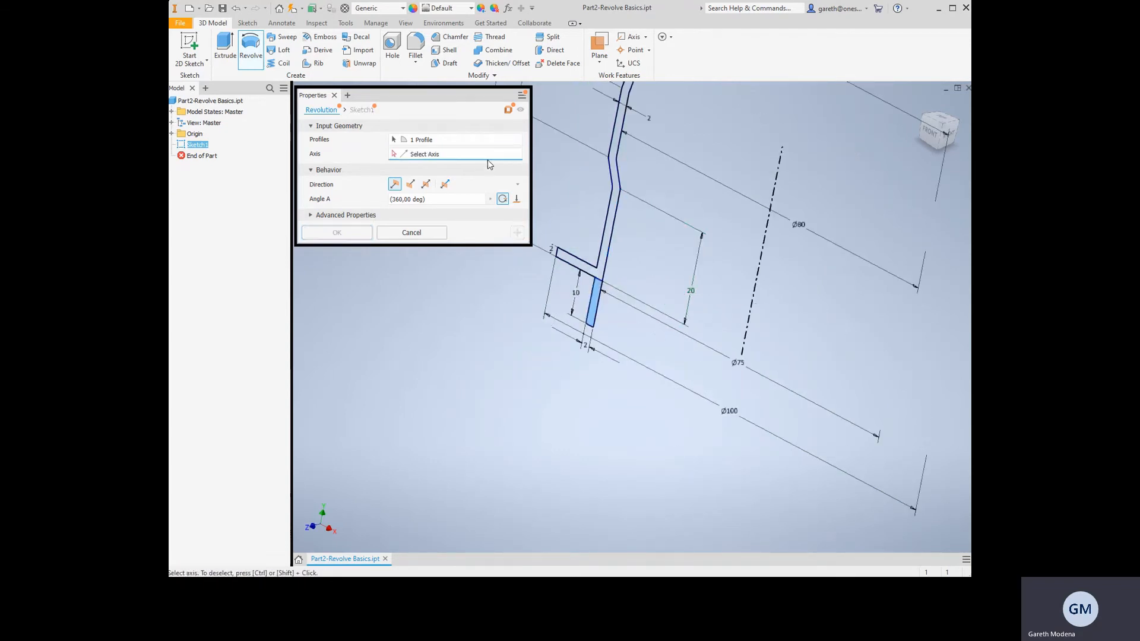
left_click(782, 161)
middle_click_drag(706, 190, 653, 187)
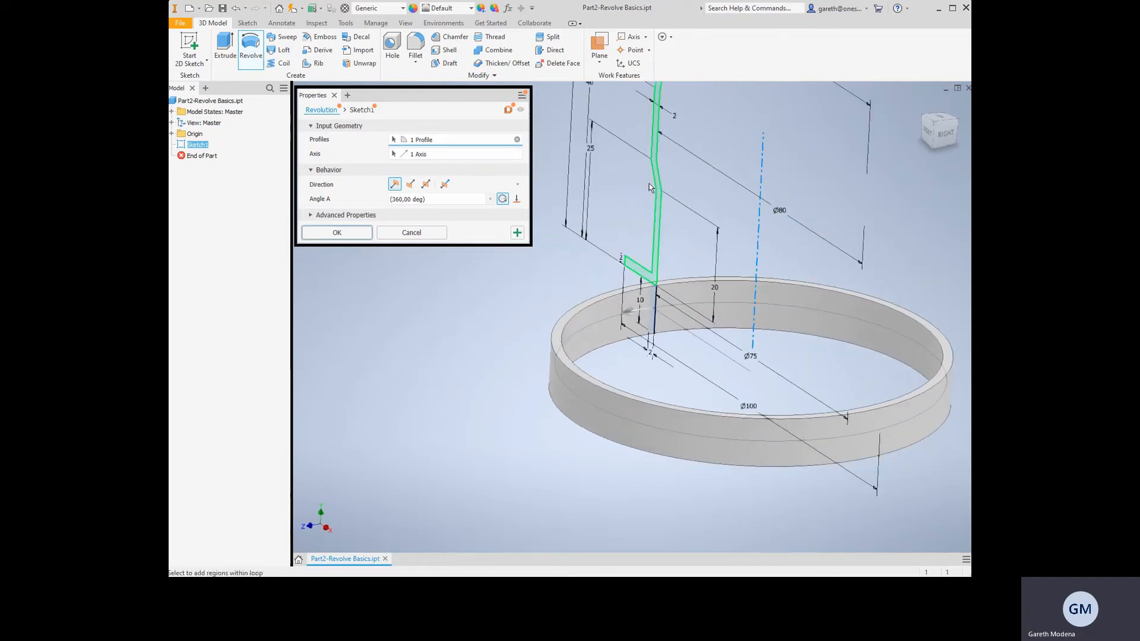
middle_click_drag(660, 230, 724, 255, "shift")
middle_click_drag(797, 275, 720, 269)
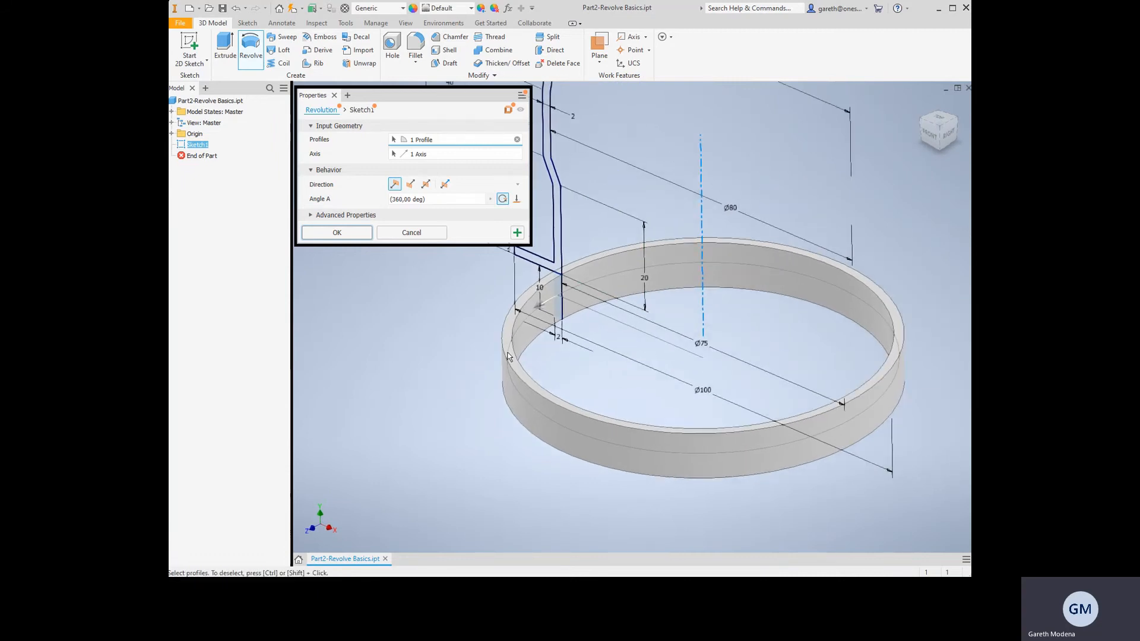
scroll(570, 249, "down", 3)
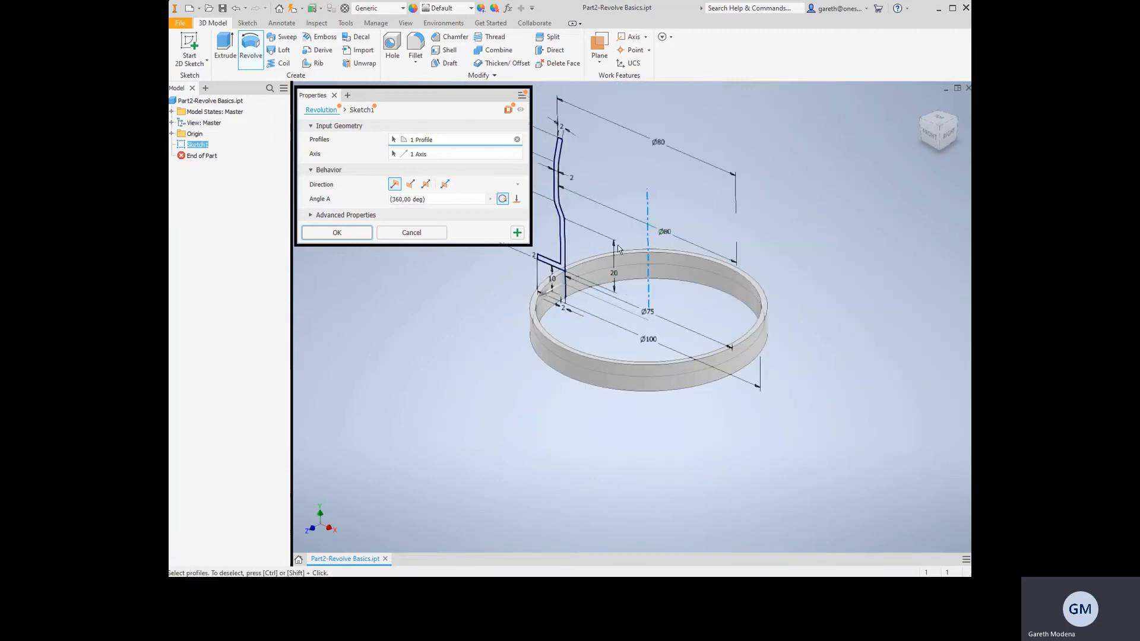
middle_click_drag(618, 245, 634, 264)
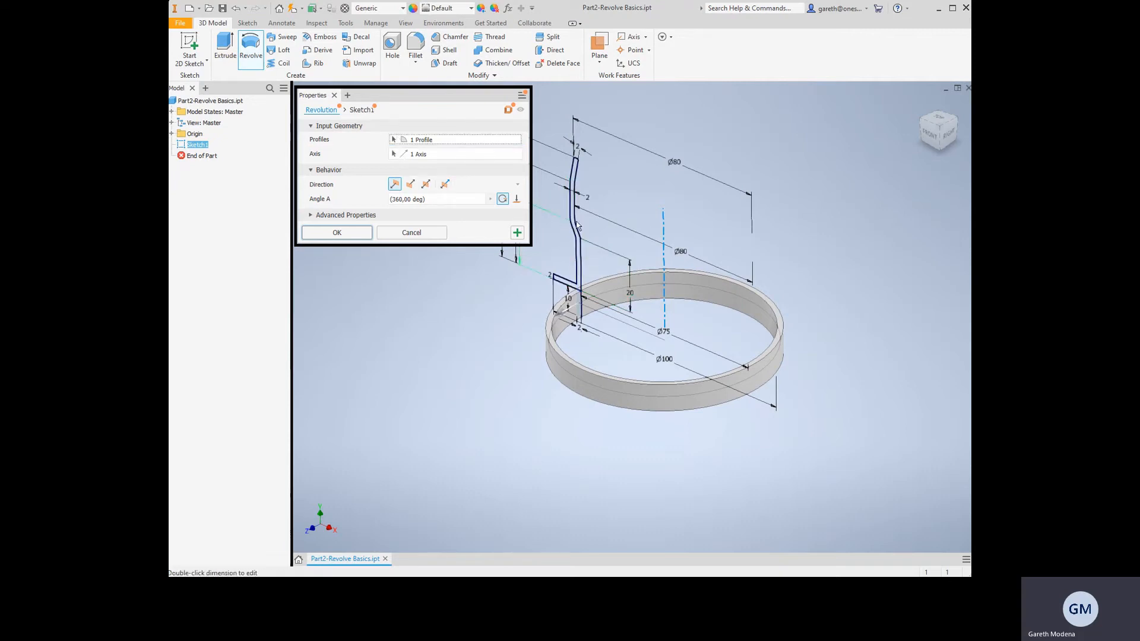
Add the upper wall and flange region as a second profile of the revolve.
left_click(394, 141)
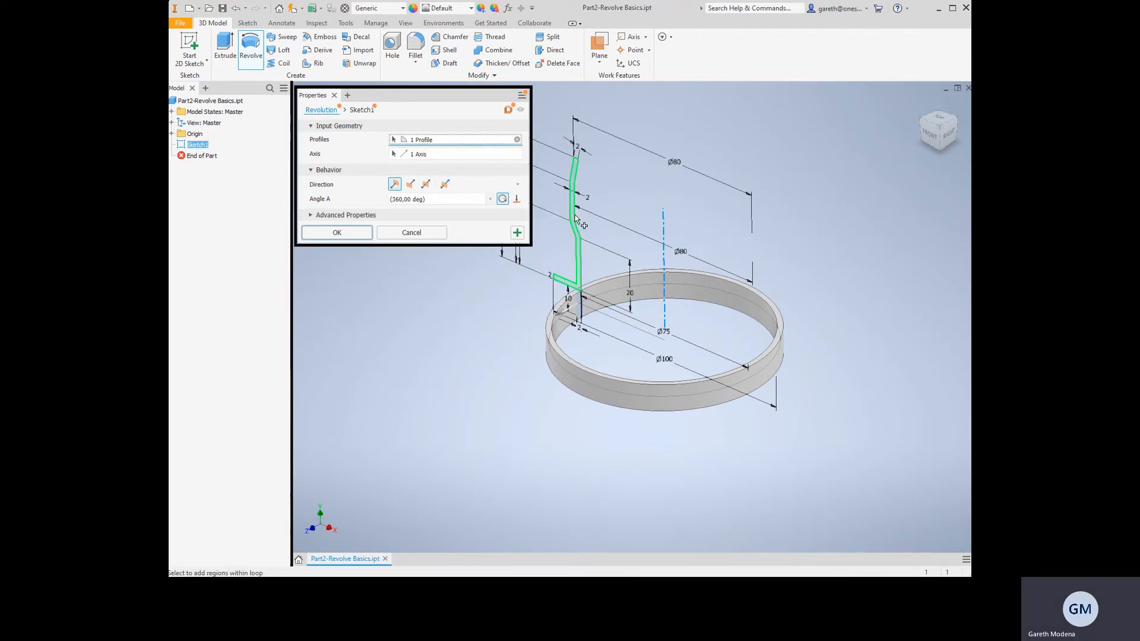
mouse_move(593, 236)
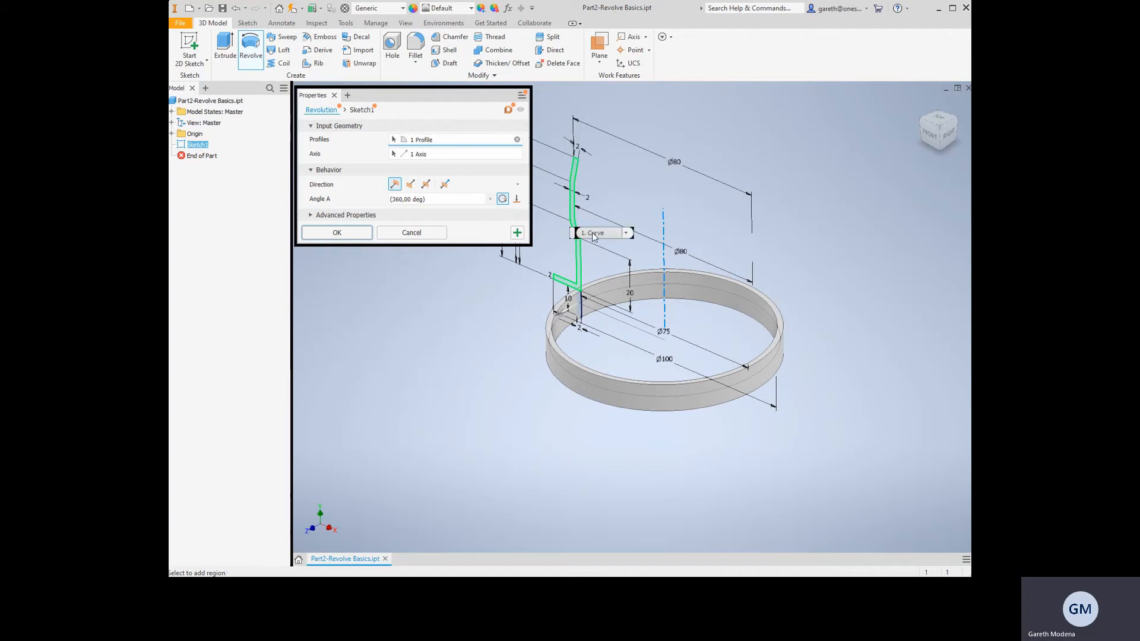
left_click(573, 222)
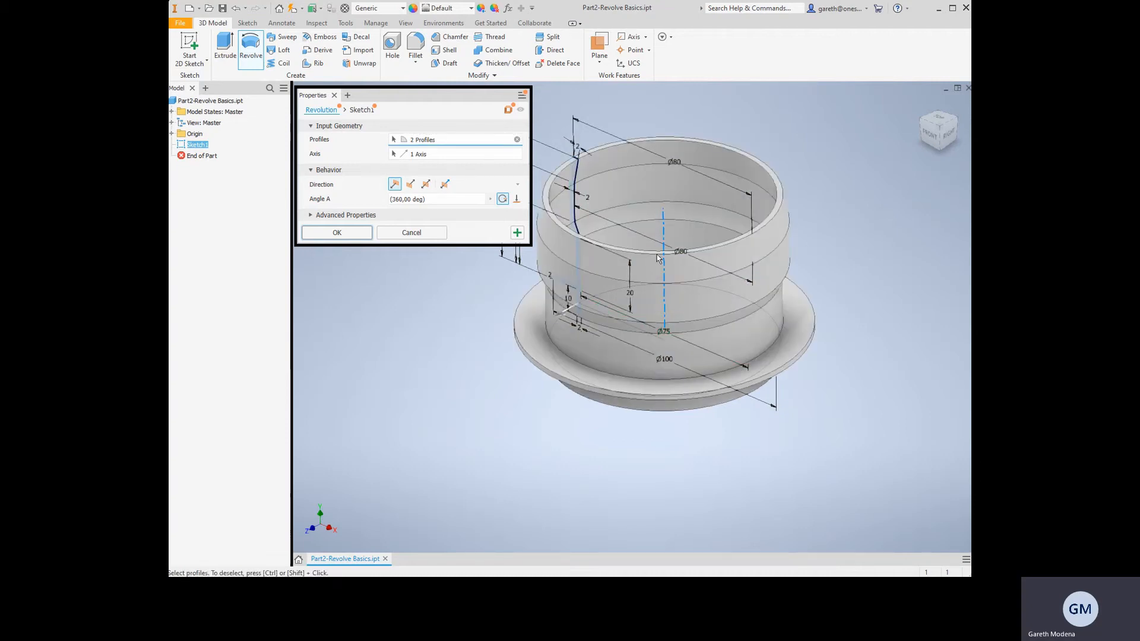
Remove the lower 10 mm leg from the revolve's profile selection and add it back.
middle_click_drag(655, 261, 659, 258, "shift")
key("F5")
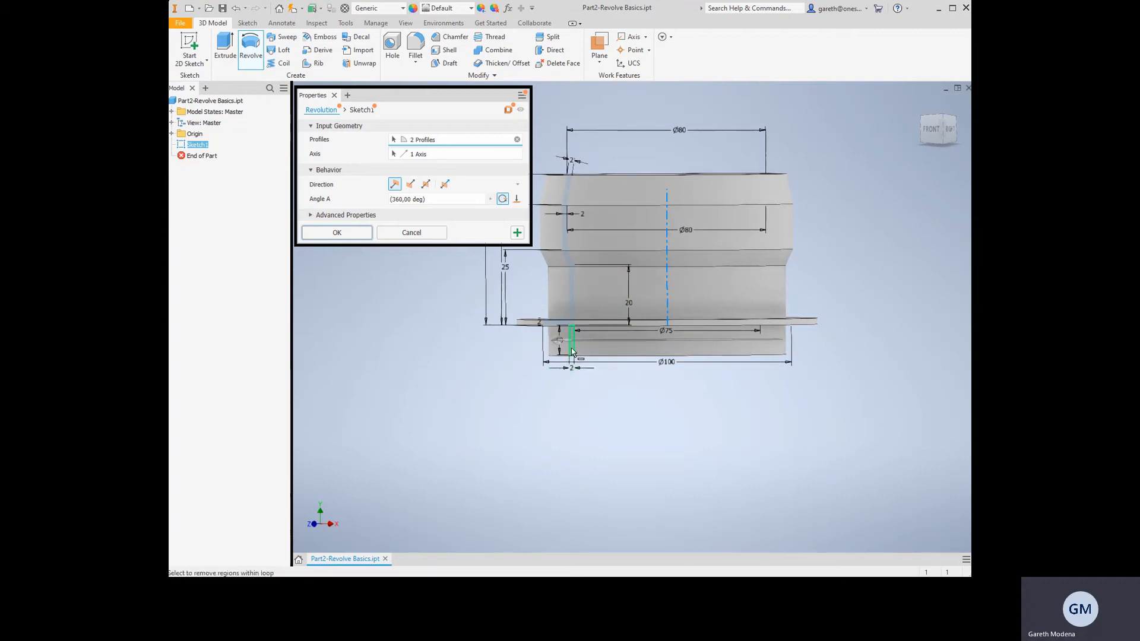
mouse_move(591, 370)
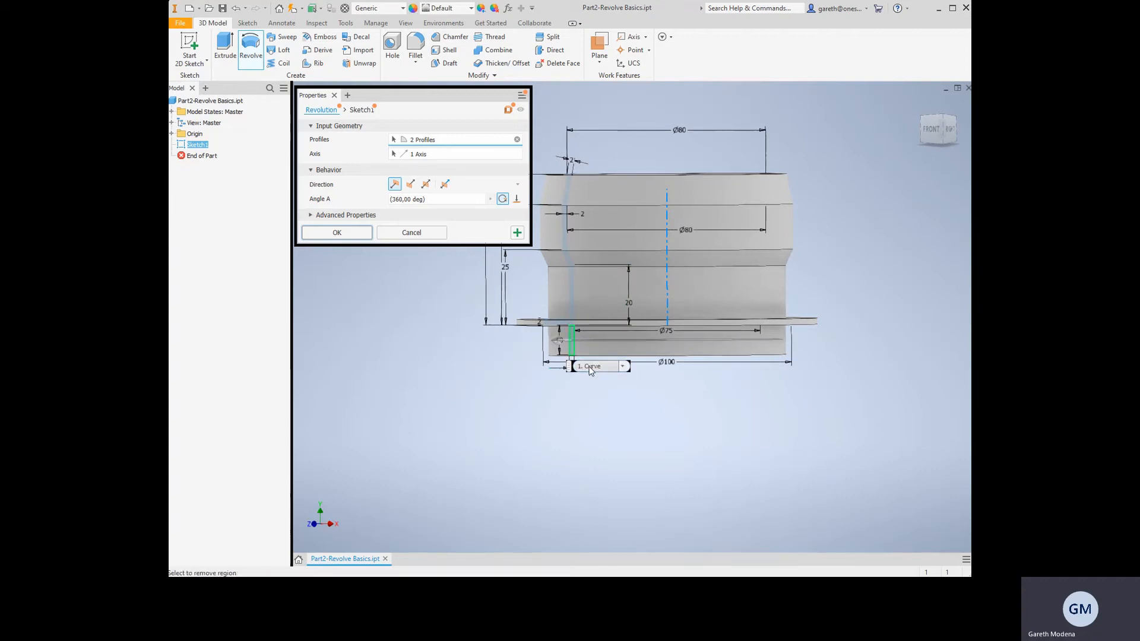
left_click(571, 343)
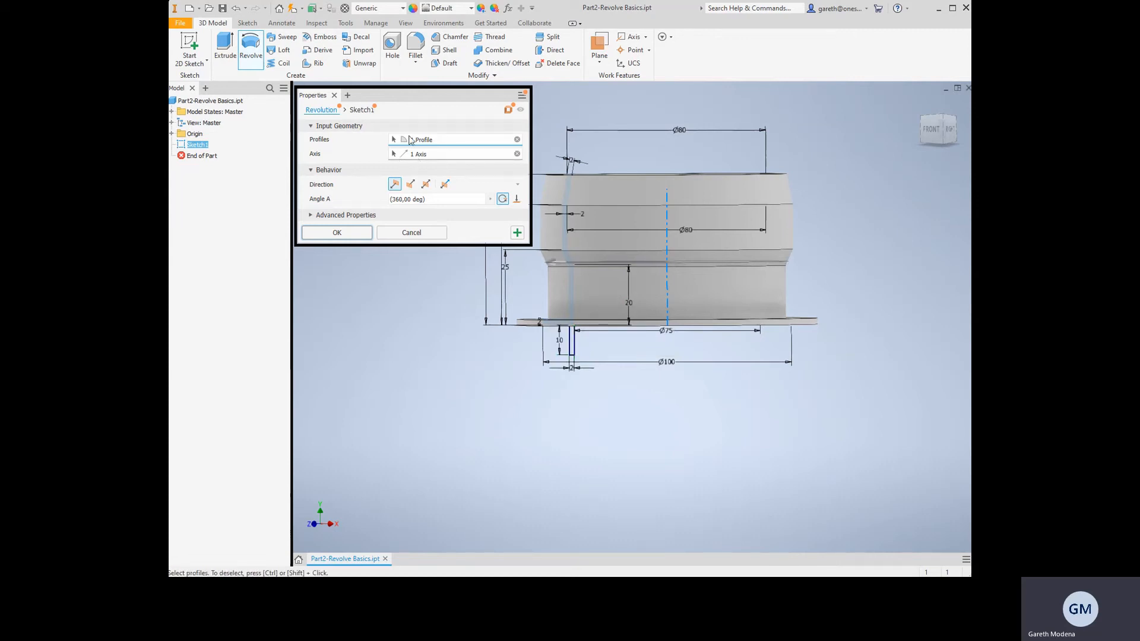
left_click(572, 339)
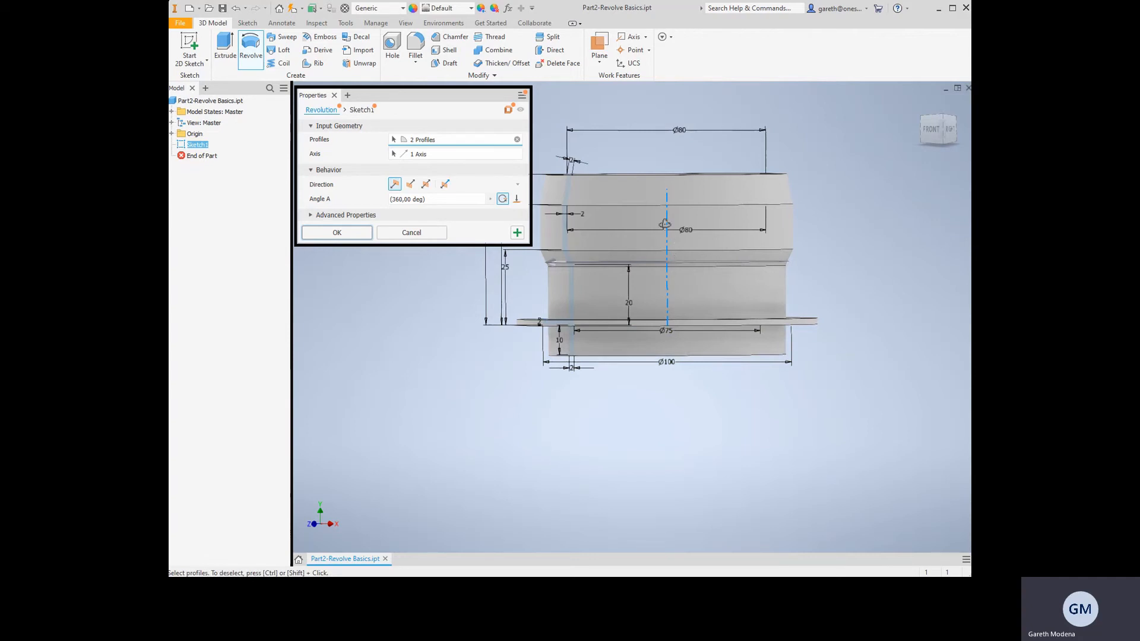
Set the revolve angle to 90 degrees and inspect the partial revolution from several sides.
mouse_move(665, 224)
middle_mouse_down("shift")
mouse_move(647, 297)
mouse_move(615, 240)
mouse_move(646, 293)
mouse_move(621, 265)
mouse_move(687, 300)
mouse_move(618, 317)
mouse_move(636, 272)
mouse_move(635, 203)
mouse_move(471, 216)
mouse_move(535, 255)
mouse_move(542, 285)
mouse_move(499, 269)
mouse_move(631, 226)
mouse_move(650, 270)
middle_mouse_up("shift")
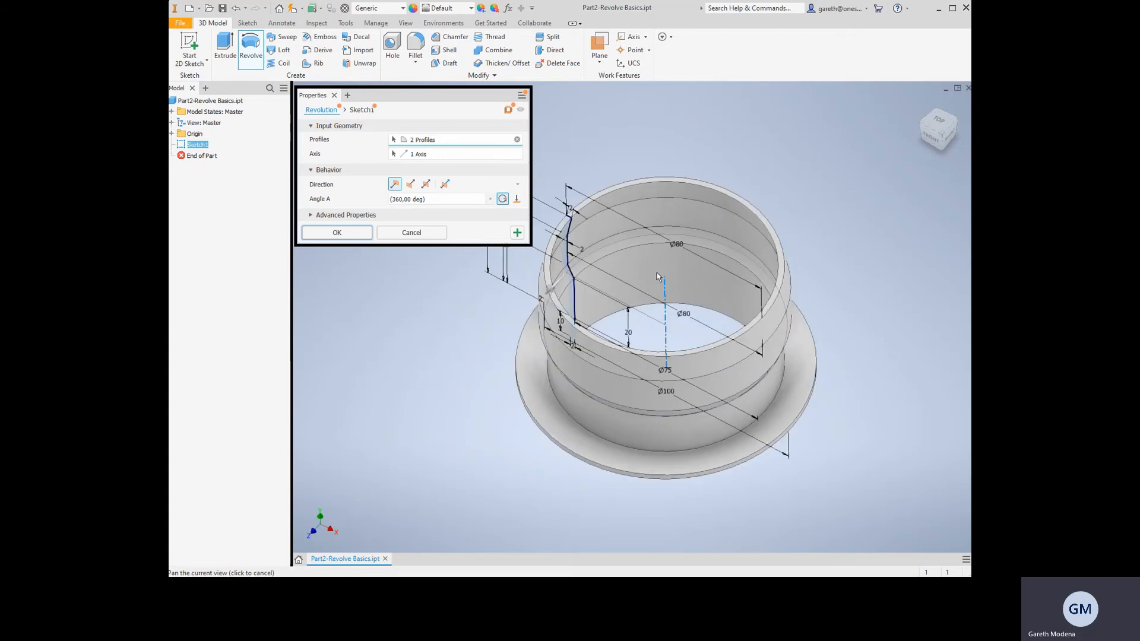
left_click(444, 198)
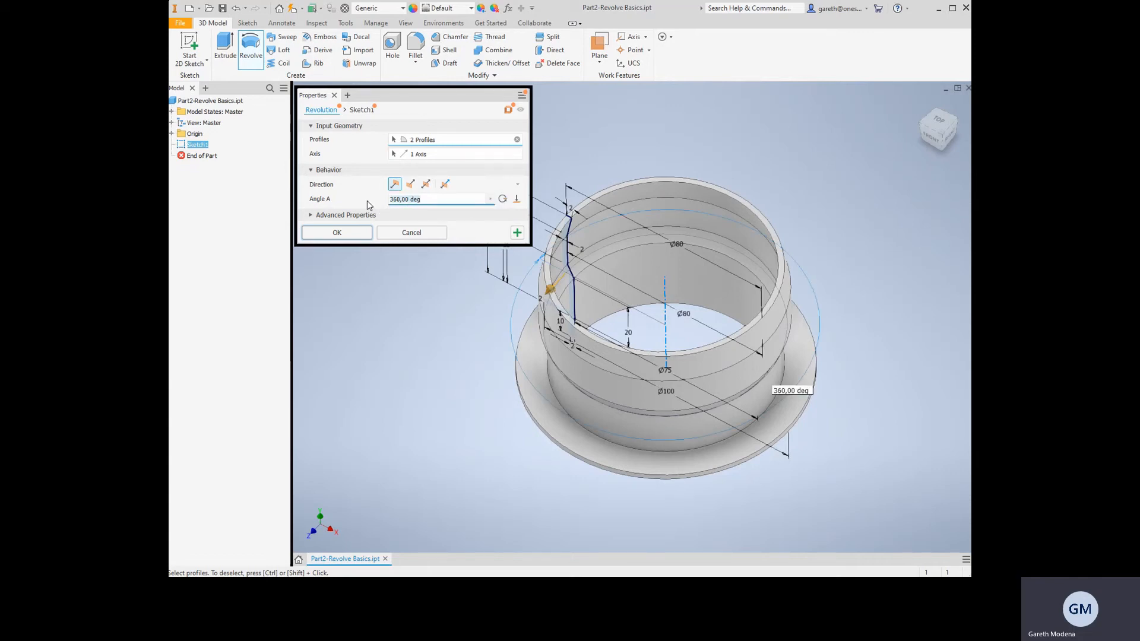
type("90")
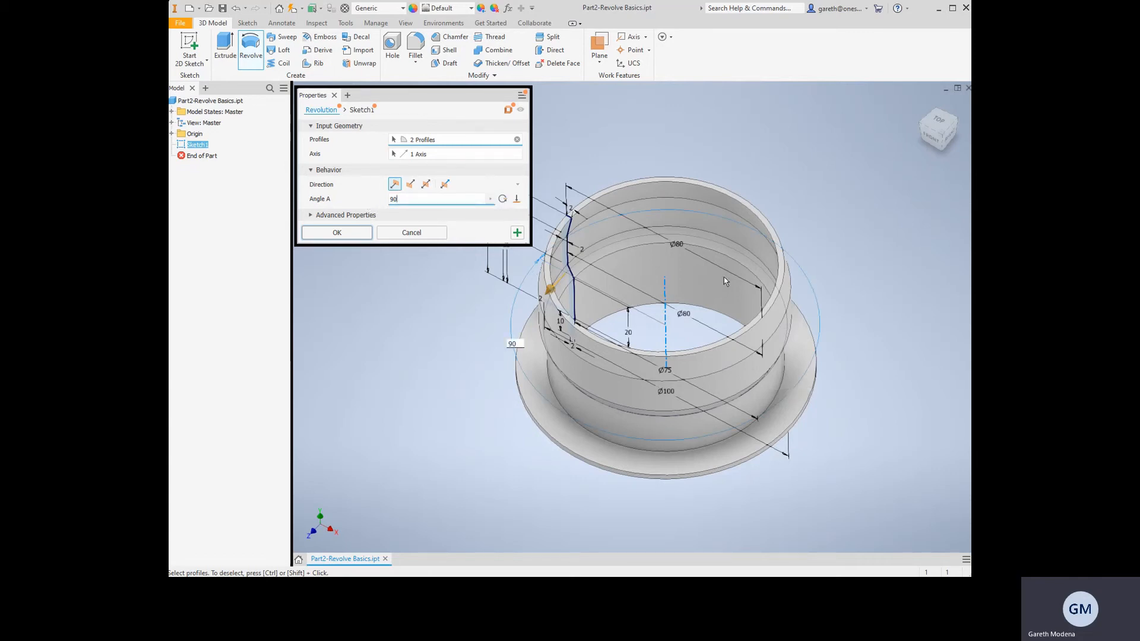
middle_click_drag(724, 277, 612, 375, "shift")
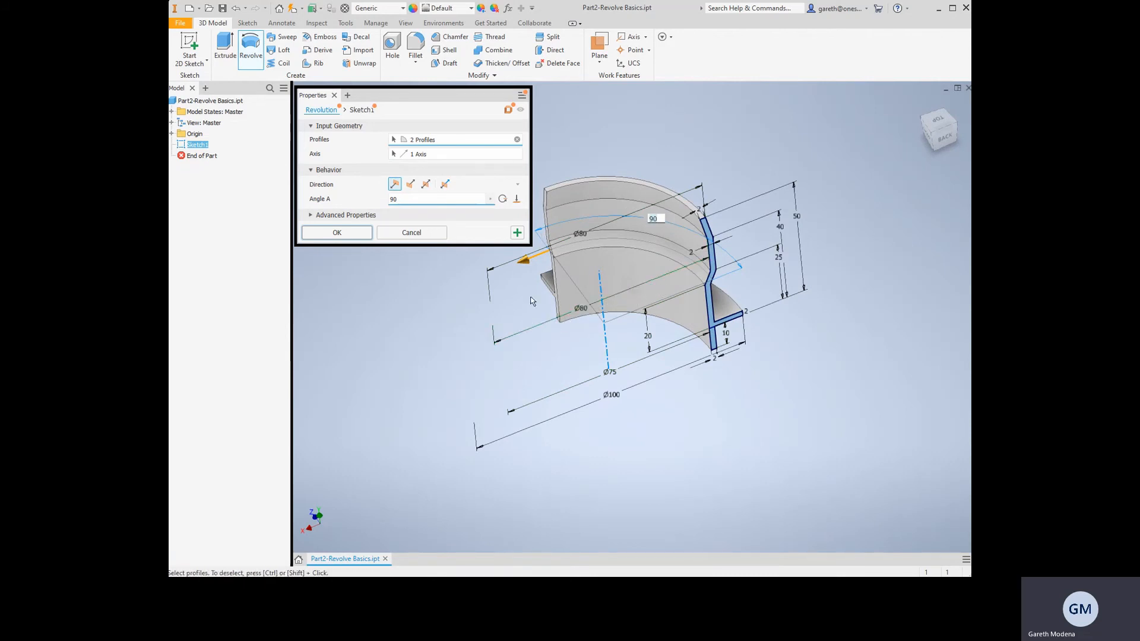
middle_click_drag(548, 292, 536, 244, "shift")
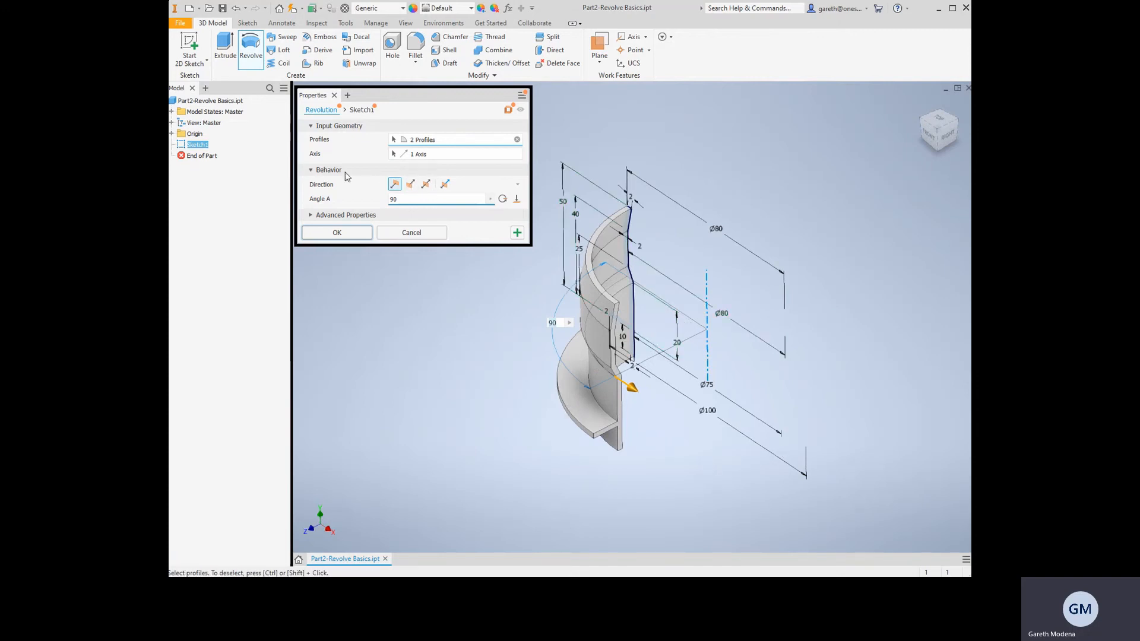
Preview the flipped direction, and make the revolve symmetric about the sketch with an angle of 60 degrees.
left_click(410, 184)
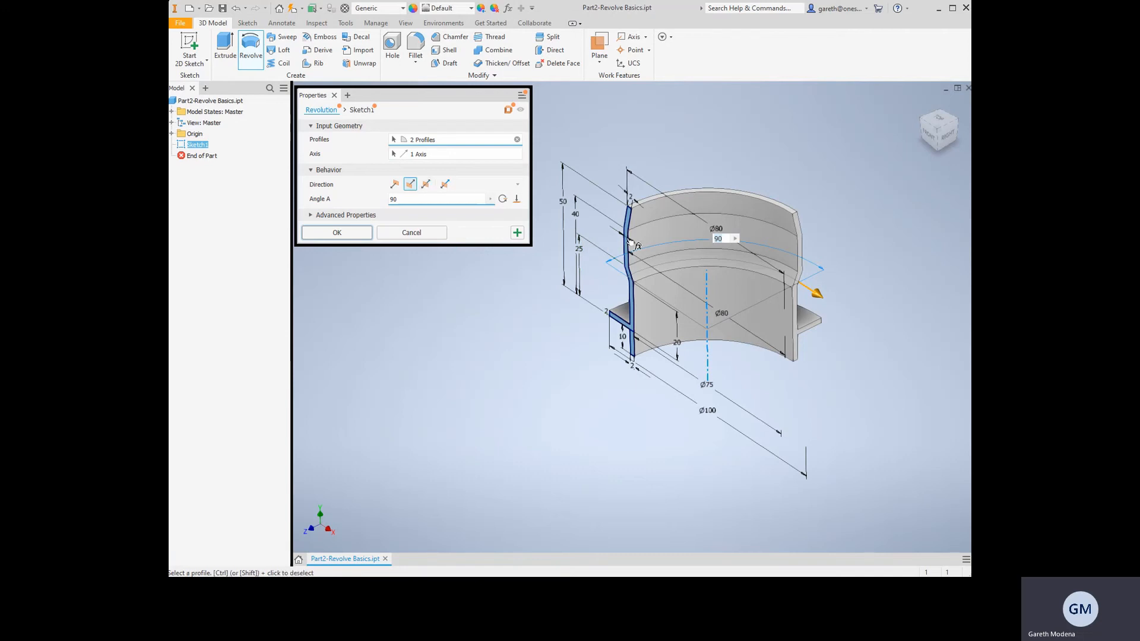
left_click(425, 184)
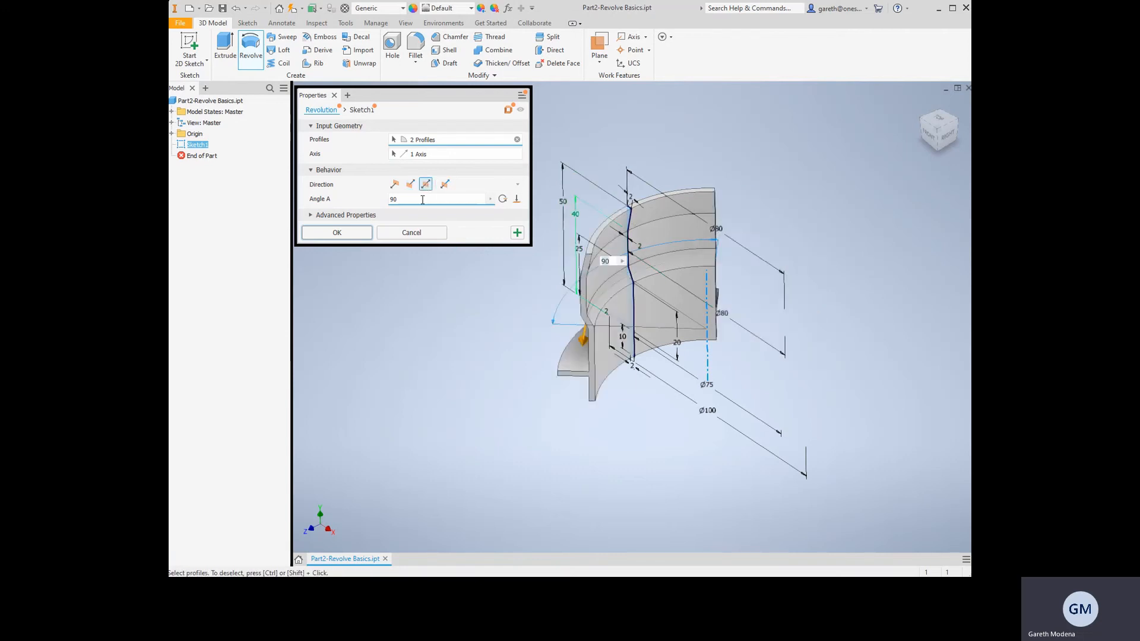
type("60")
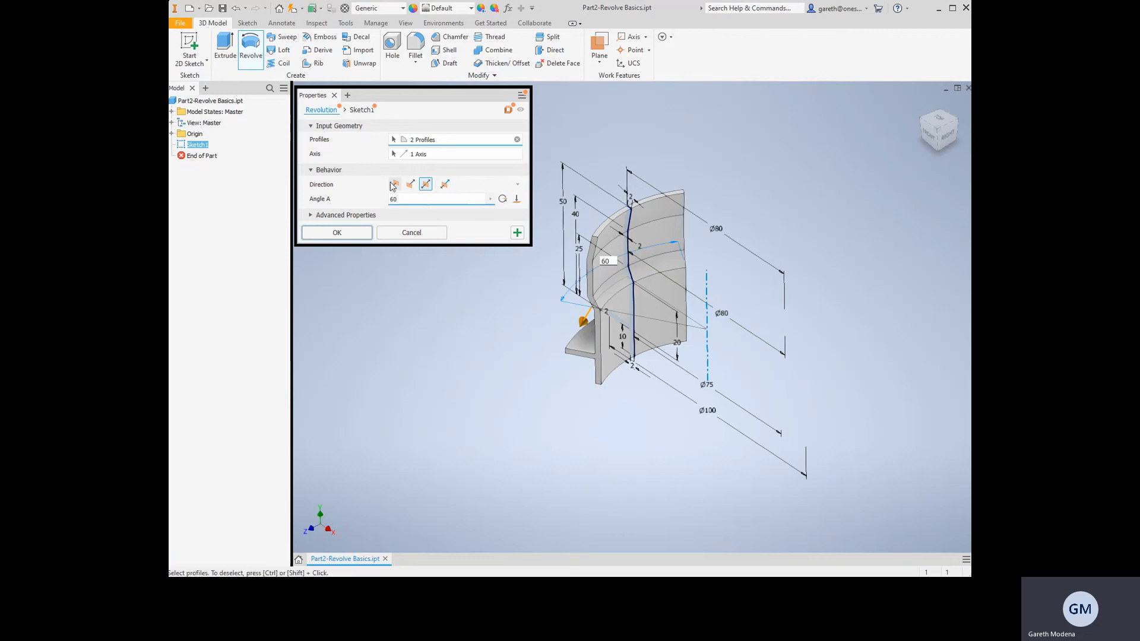
Switch the revolve to the flipped direction with a full 360-degree angle and create the flanged ring.
left_click(409, 185)
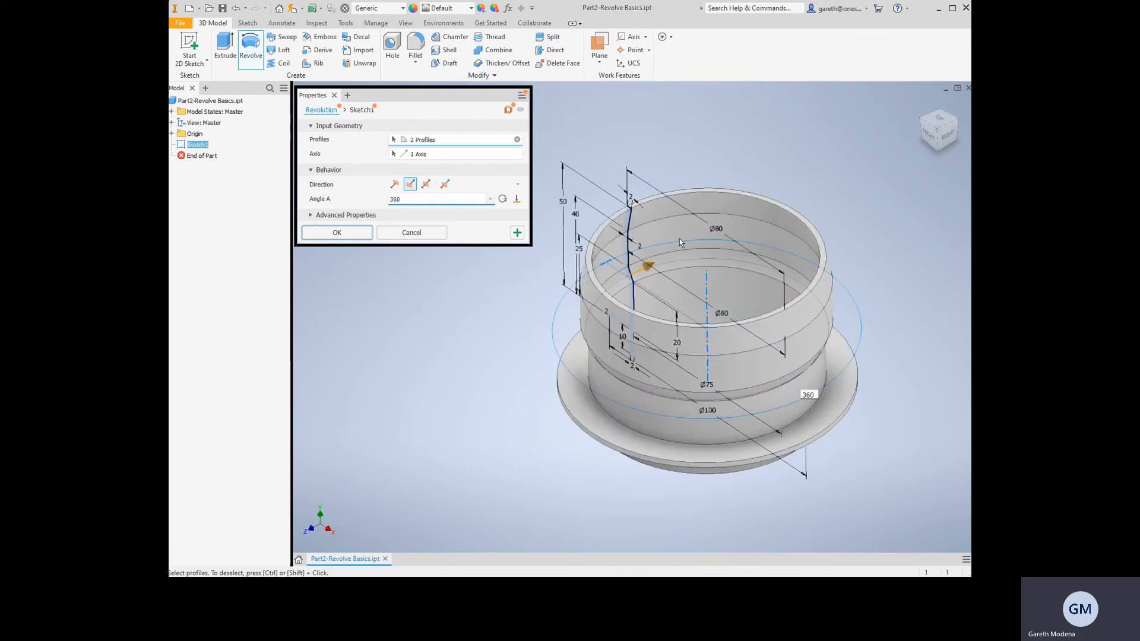
left_click(503, 200)
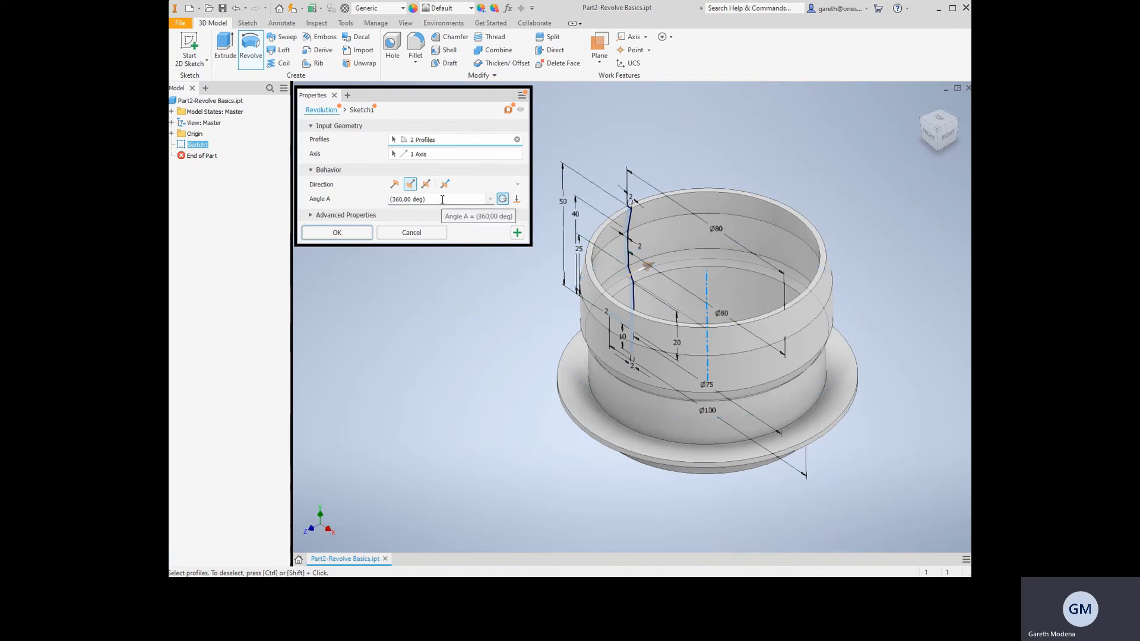
left_click(336, 233)
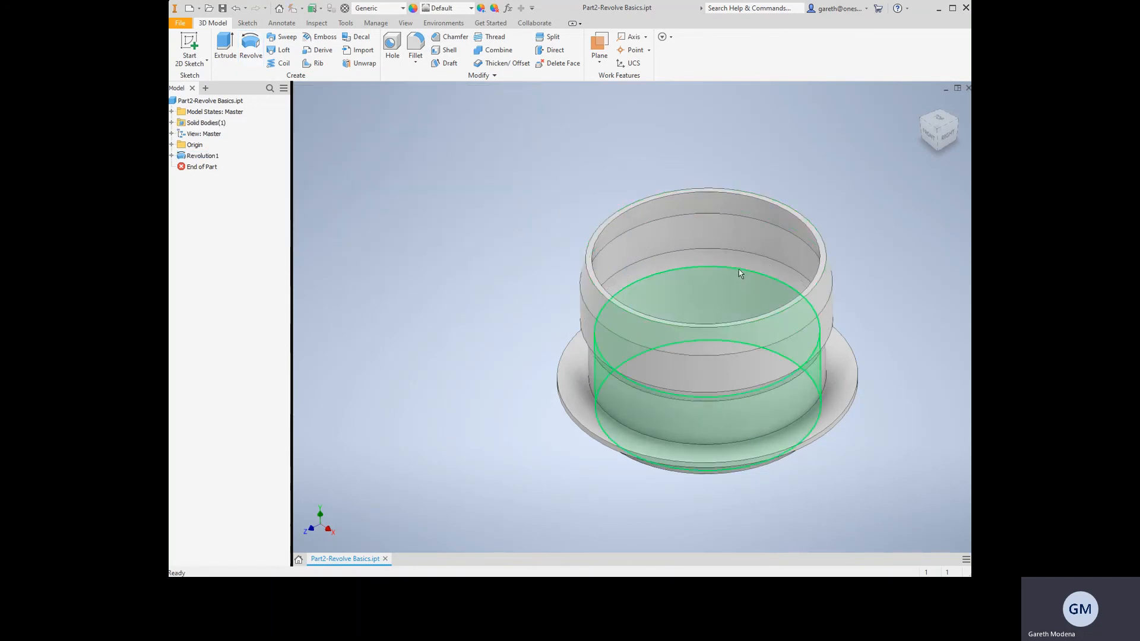
middle_click_drag(723, 264, 669, 275)
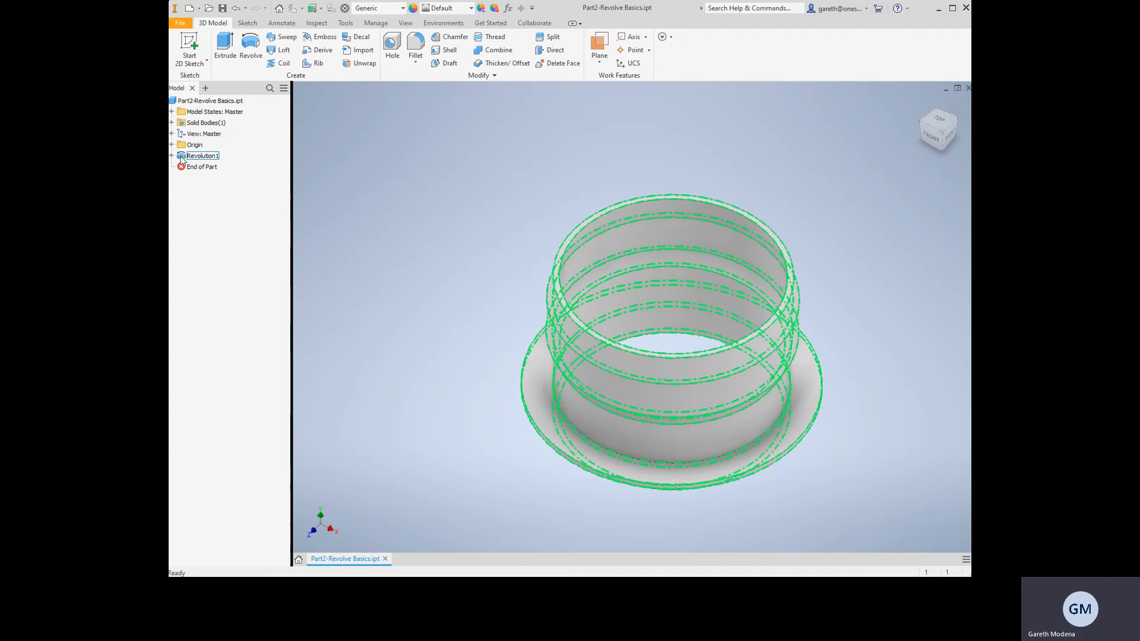
Edit the finished revolve to 180 degrees, symmetric about the sketch, and inspect the half ring from its open side.
double_click(182, 158)
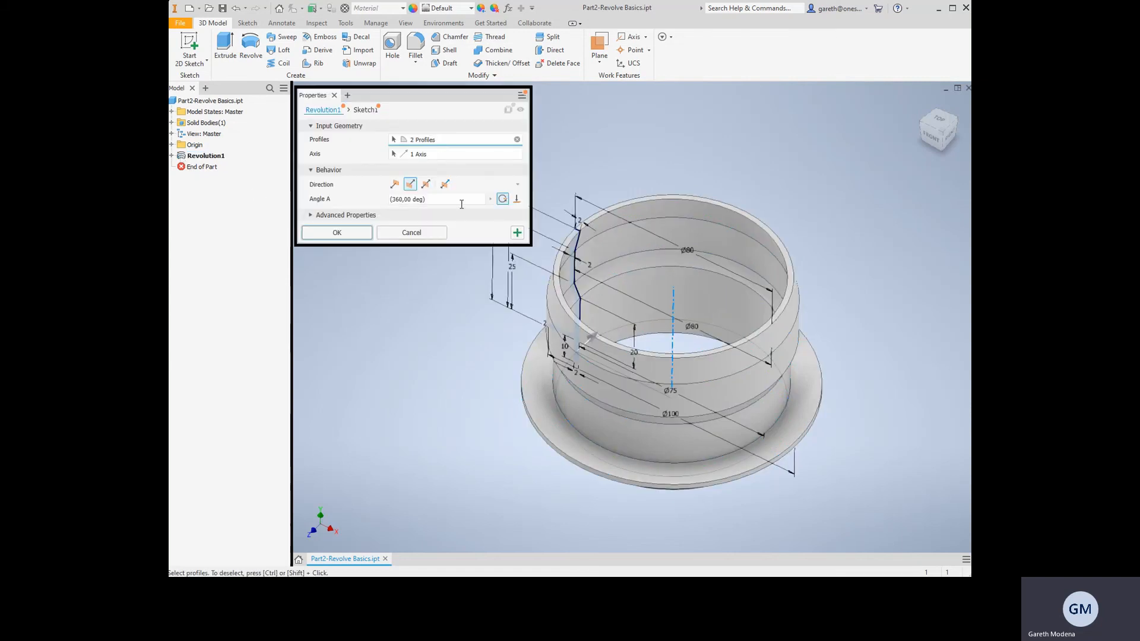
left_click(427, 199)
type("1")
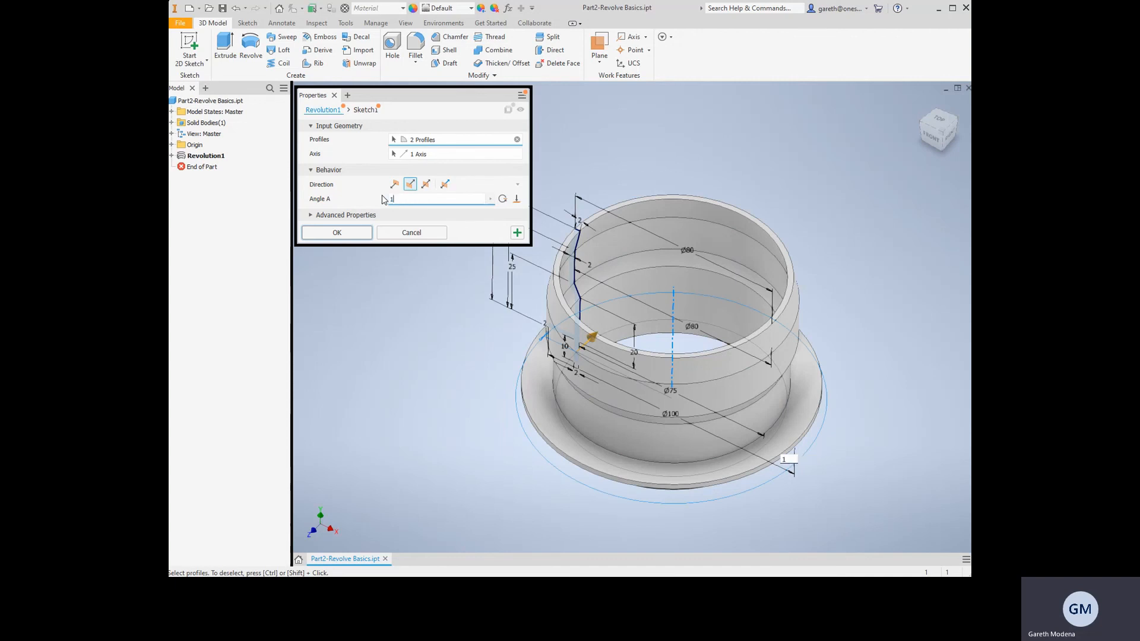
type("80")
left_click(426, 184)
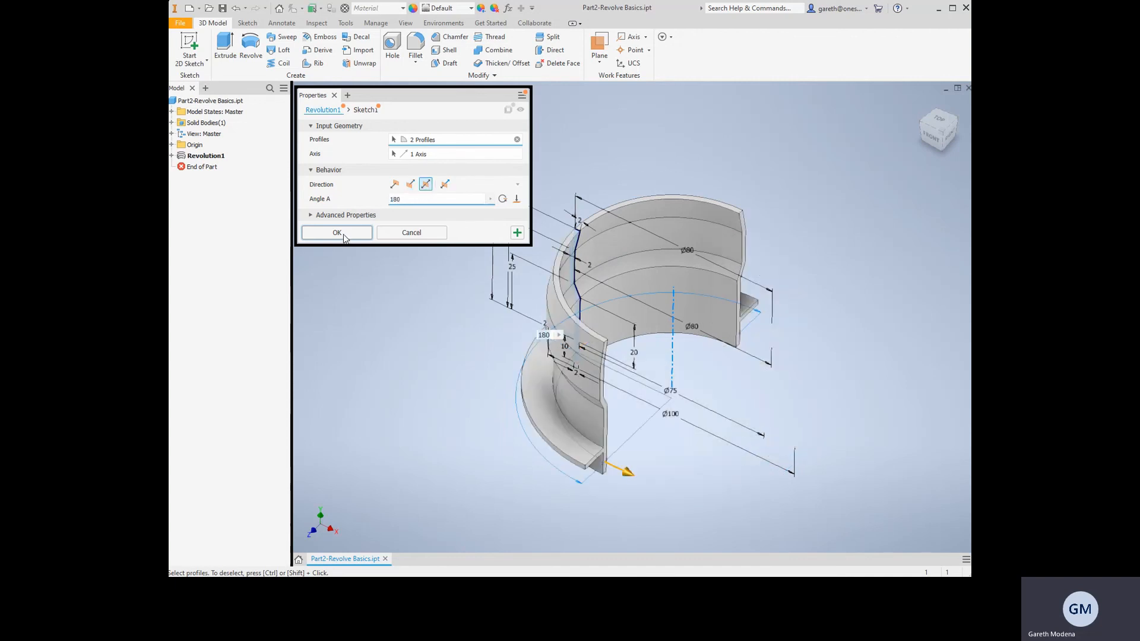
left_click(334, 229)
middle_click_drag(649, 302, 546, 298, "shift")
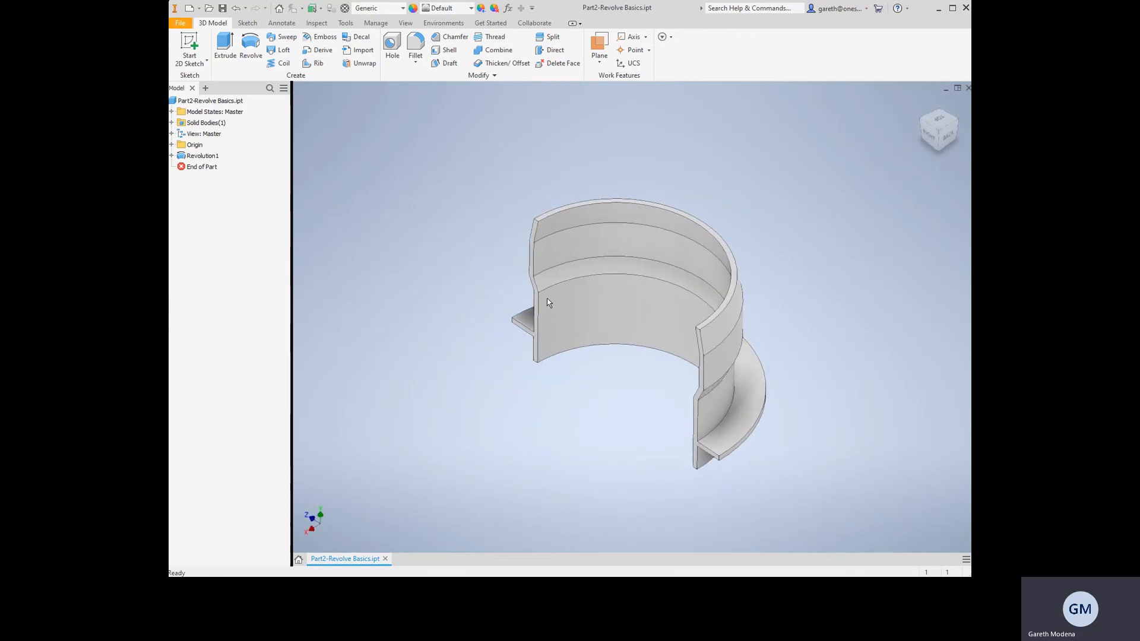
scroll(580, 310, "up", 3)
scroll(605, 288, "down", 5)
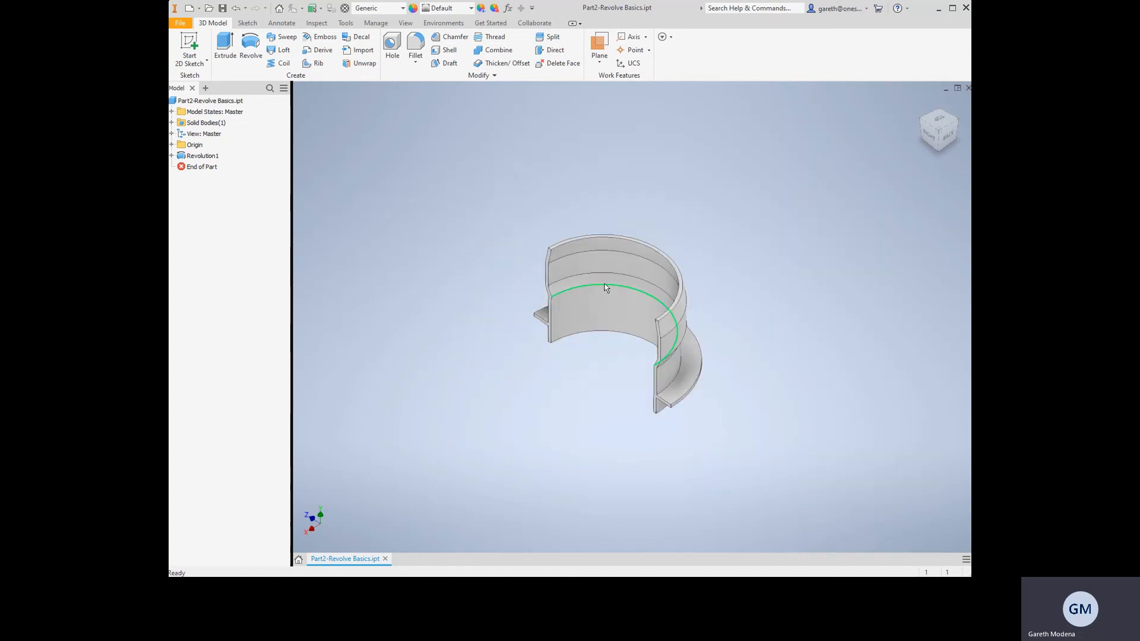